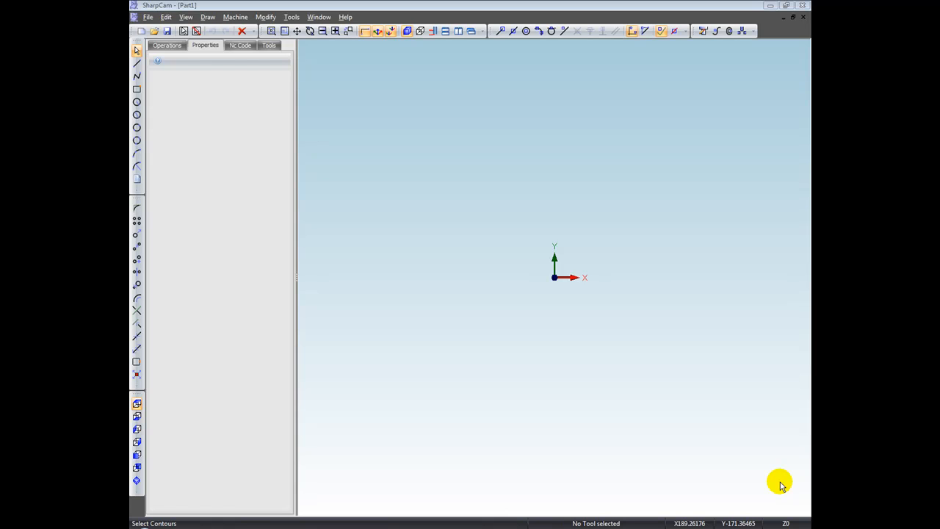
# Open the DXF file Take The Test.dxf from the Desktop.
pyautogui.click(153, 32)
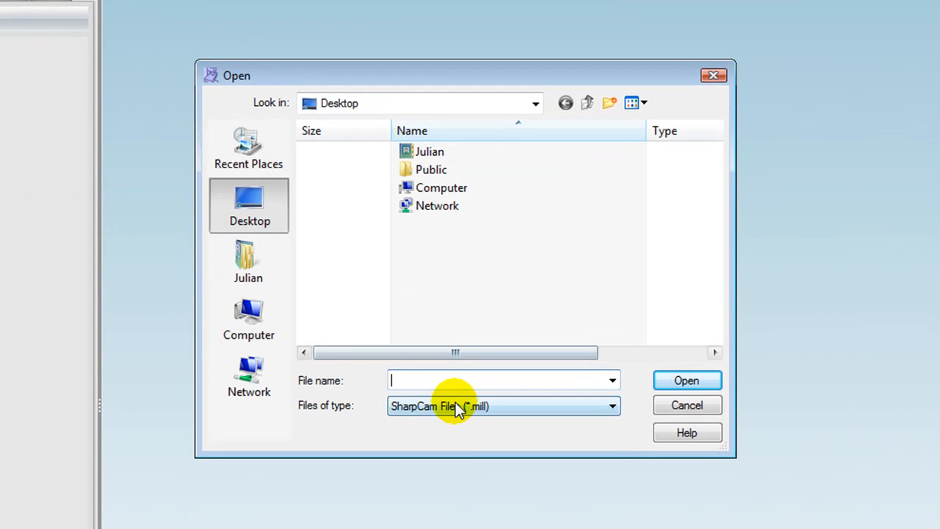
pyautogui.click(465, 372)
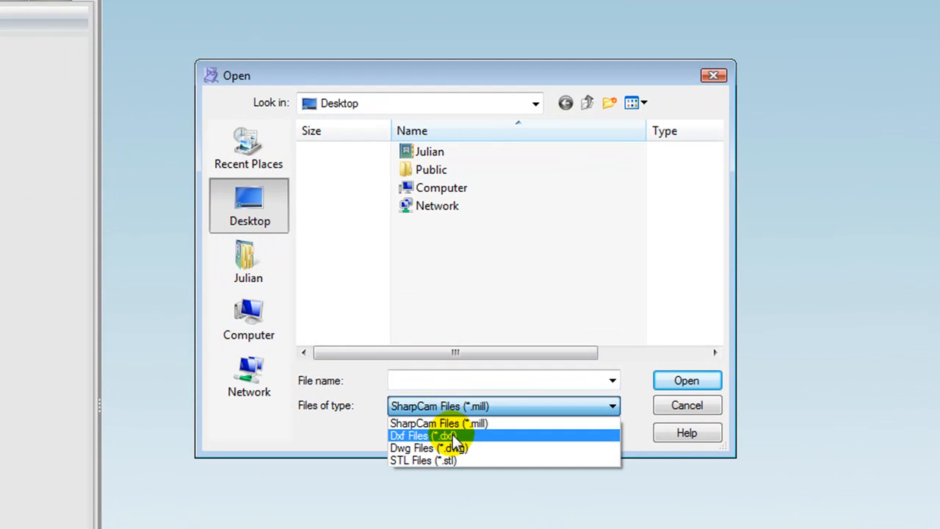
pyautogui.click(449, 436)
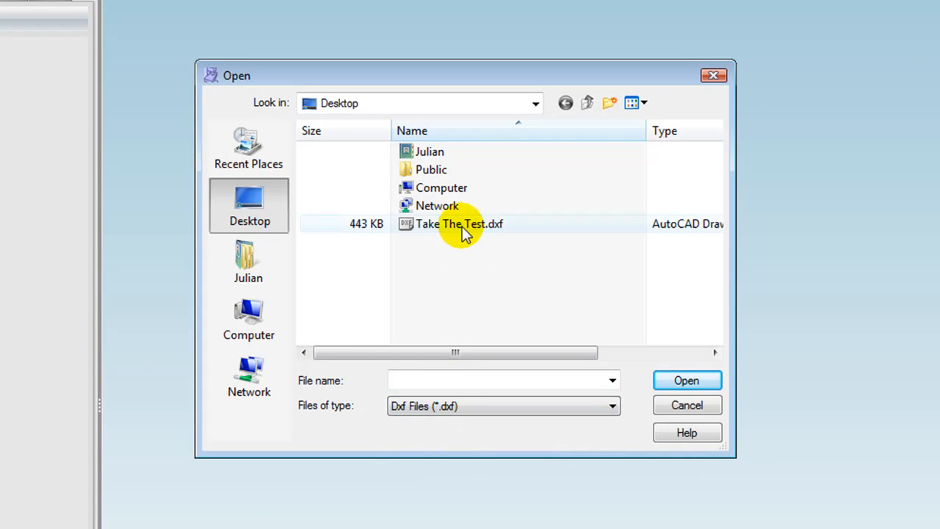
pyautogui.doubleClick(461, 225)
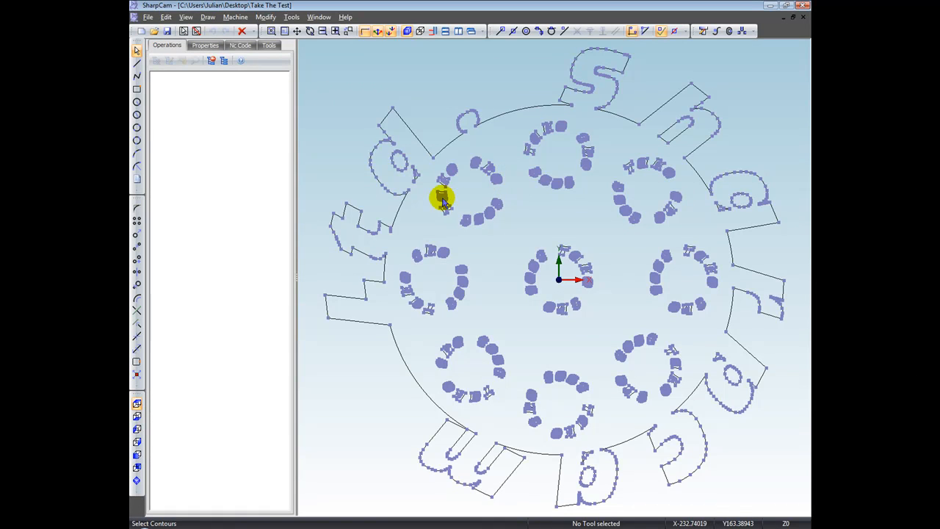
# Examine the imported lettering up close, switching the contours' end point display off and back on.
pyautogui.scroll(10, 443, 202)
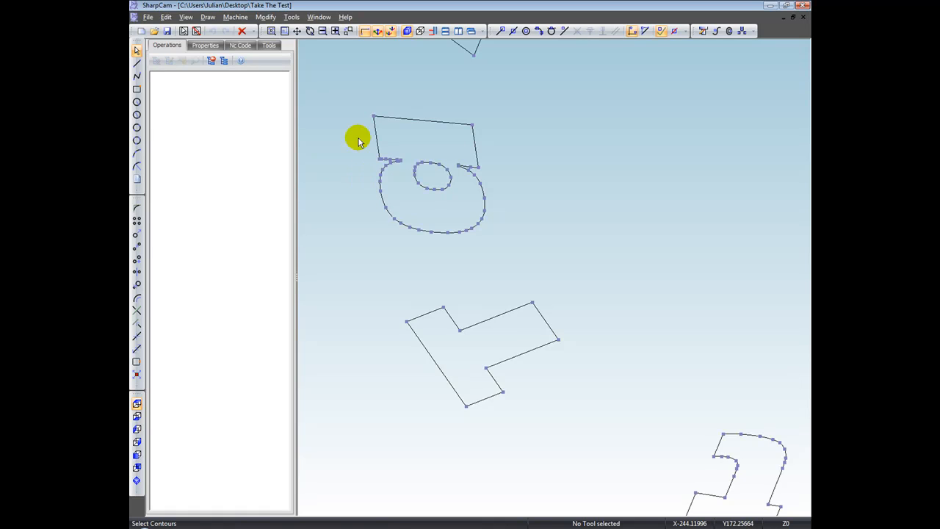
pyautogui.click(367, 32)
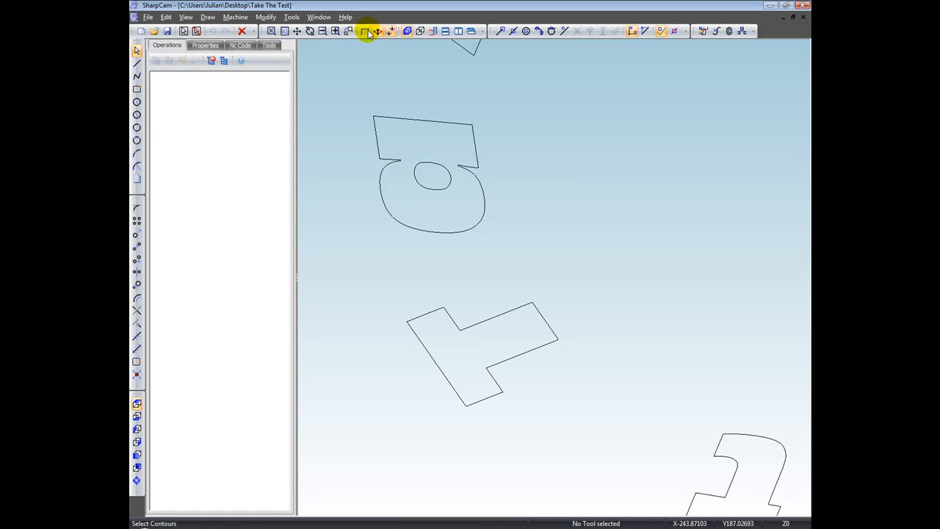
pyautogui.click(367, 32)
pyautogui.click(271, 31)
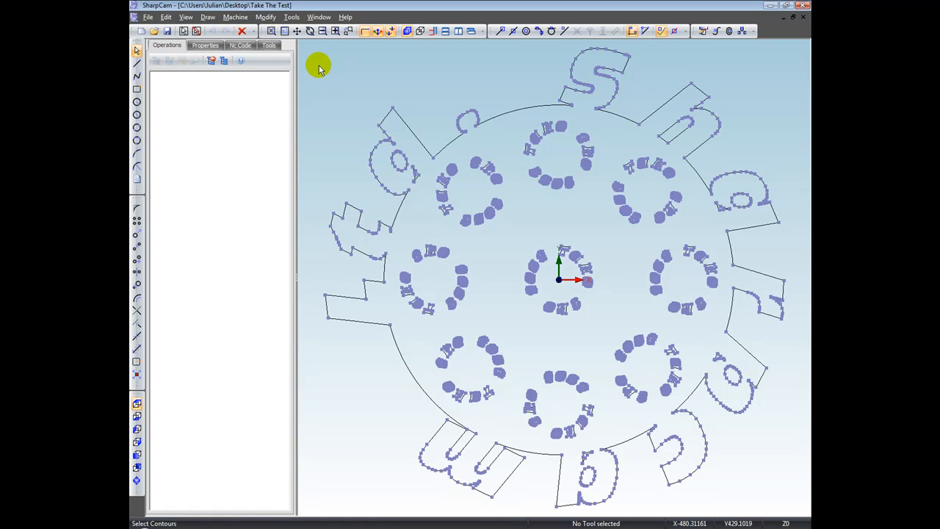
# Select all the imported geometry, join its segments into continuous contours, and check the joined letters up close.
pyautogui.click(184, 32)
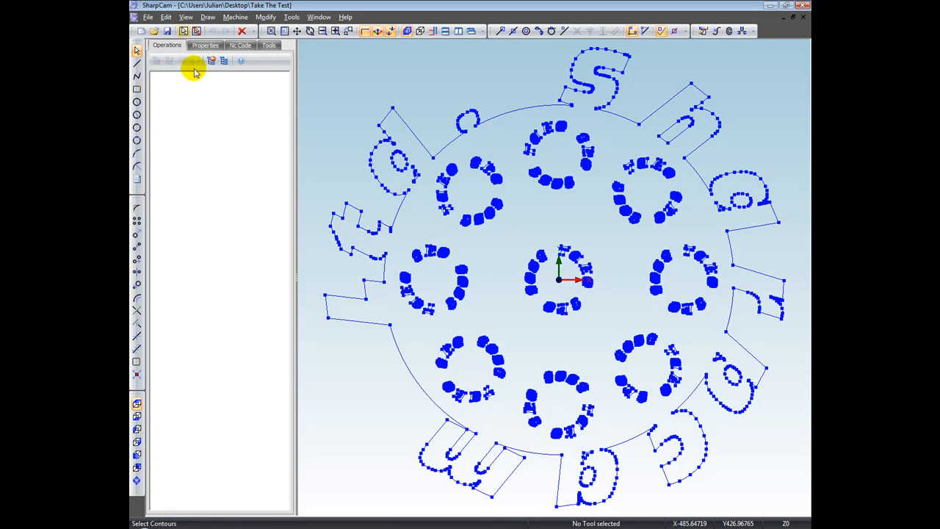
pyautogui.click(137, 338)
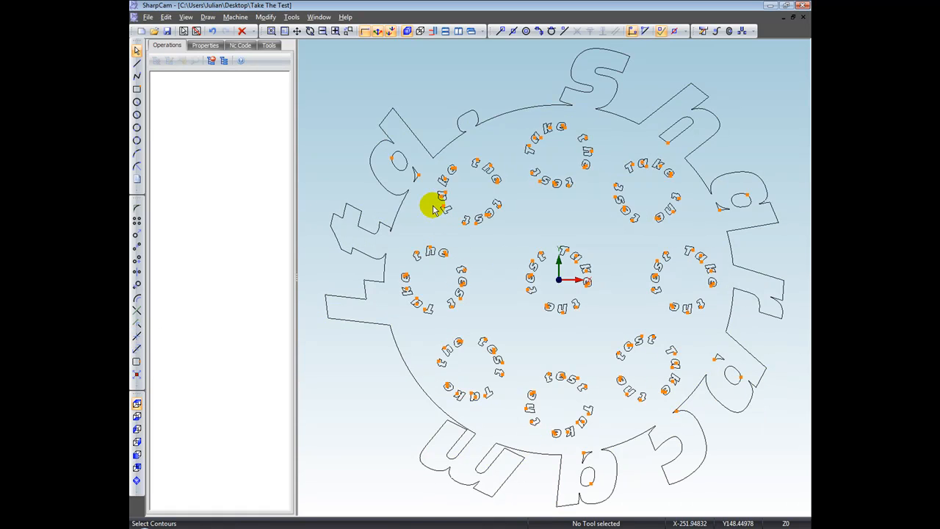
pyautogui.scroll(5, 437, 202)
pyautogui.scroll(2, 443, 180)
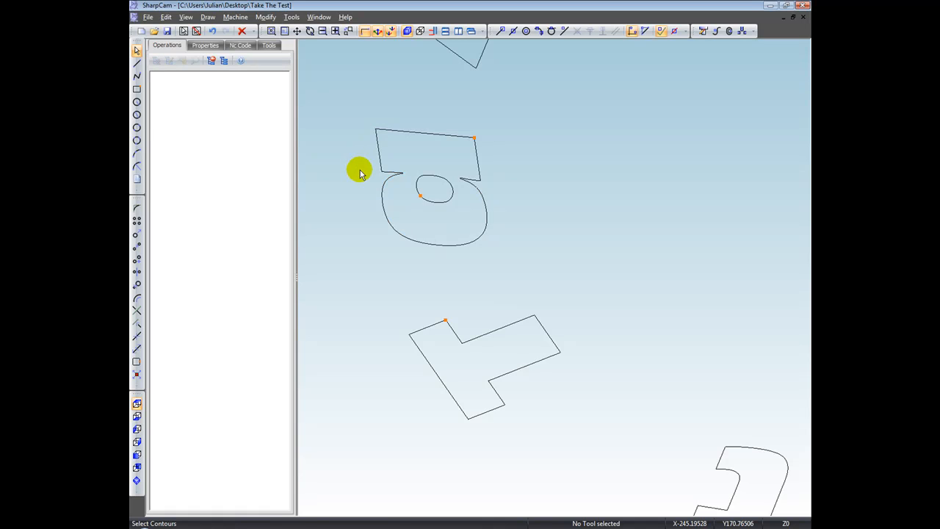
pyautogui.scroll(3, 288, 49)
pyautogui.click(271, 32)
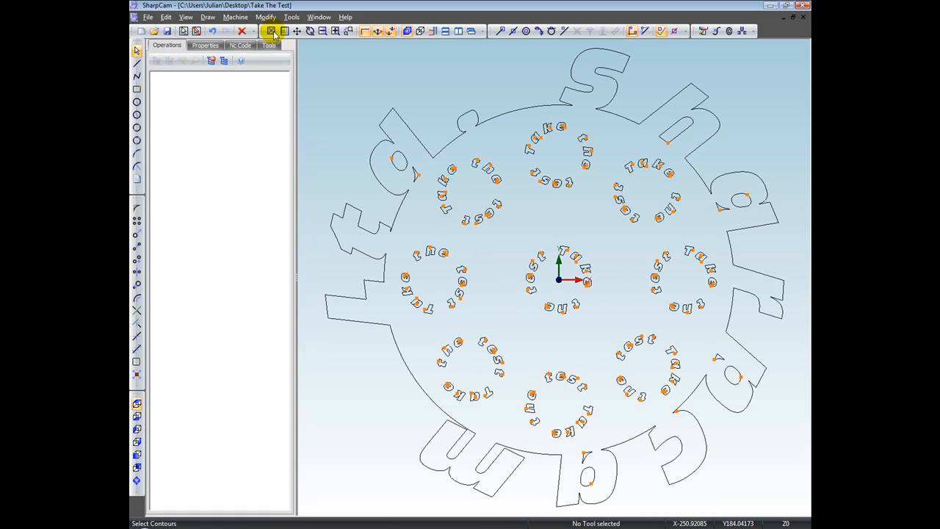
# Select the T03, 5mm Slot Drill from the metric tools as the cutting tool.
pyautogui.click(702, 32)
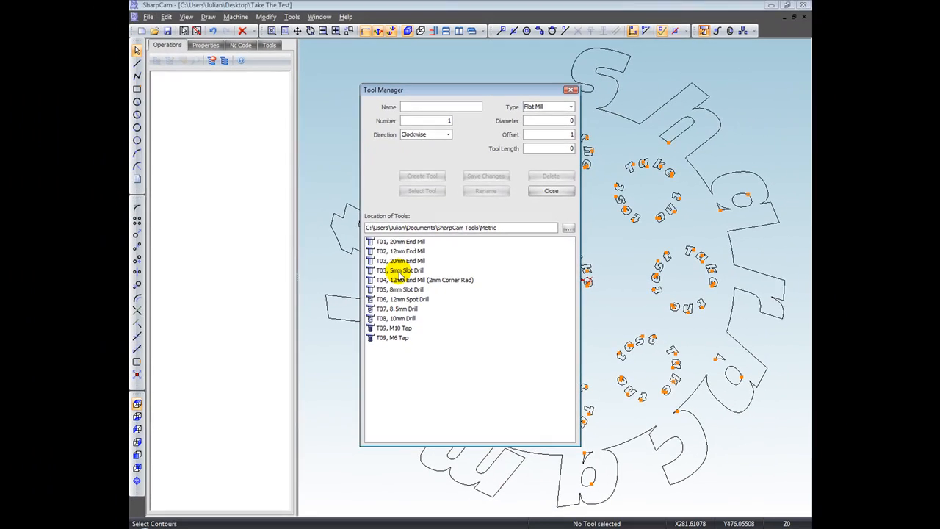
pyautogui.doubleClick(396, 273)
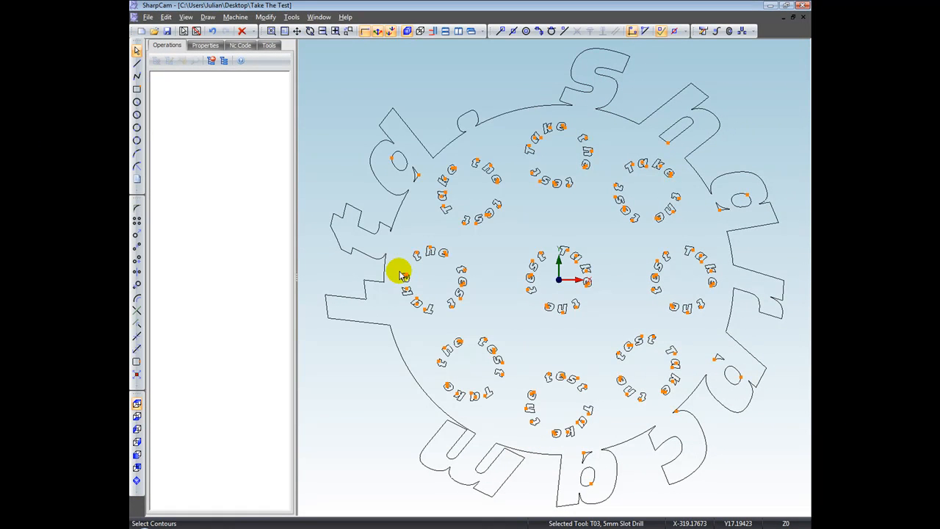
# Create a pocket operation with initial rapid 10, feed from 2, finish depth -5 and retract 2.
pyautogui.click(727, 32)
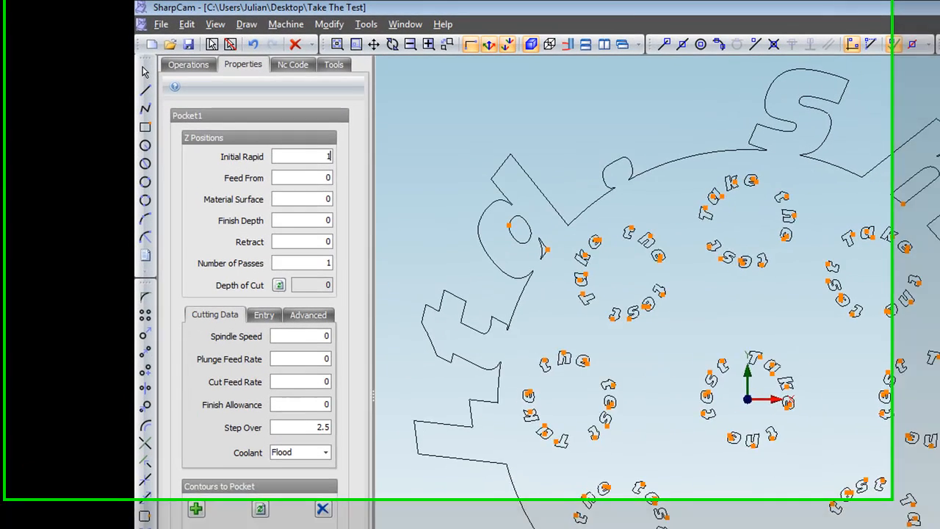
pyautogui.write('10')
pyautogui.press('Tab')
pyautogui.write('2')
pyautogui.press('Tab')
pyautogui.press('Tab')
pyautogui.write('-5')
pyautogui.press('Tab')
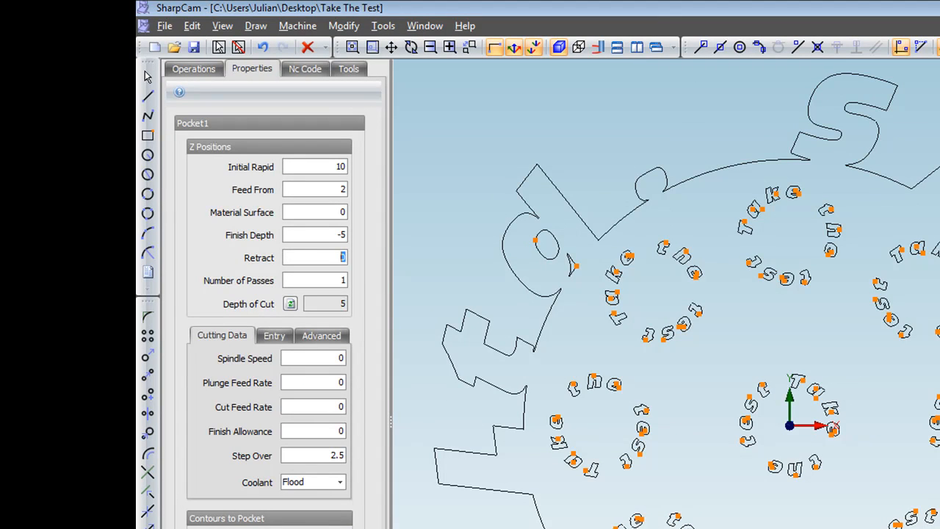
pyautogui.write('2')
# Set the pocket's spindle speed to 1000, plunge feed rate to 100 and cut feed rate to 500.
pyautogui.press('Tab')
pyautogui.write('1000')
pyautogui.press('Tab')
pyautogui.write('100')
pyautogui.press('Tab')
pyautogui.write('500')
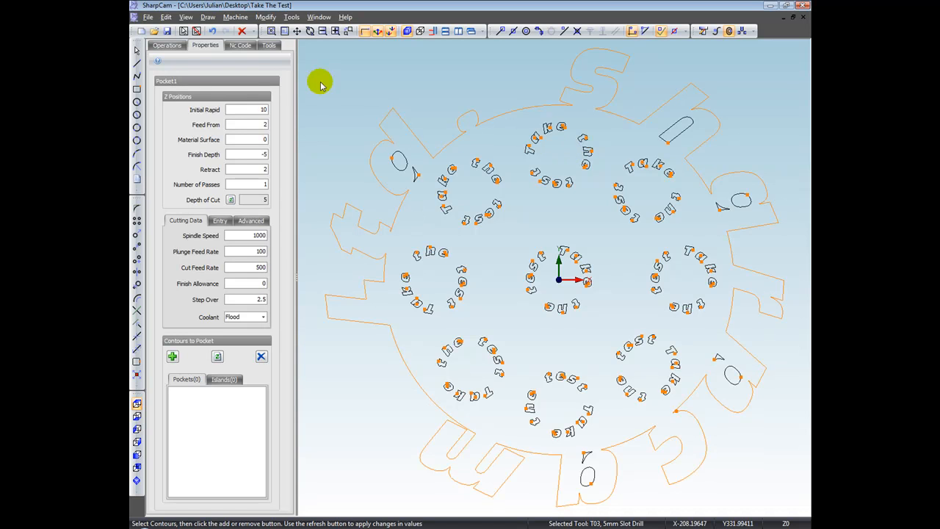
# Add all contours in the drawing to the pocket operation and review its lists of pockets and islands.
pyautogui.click(182, 33)
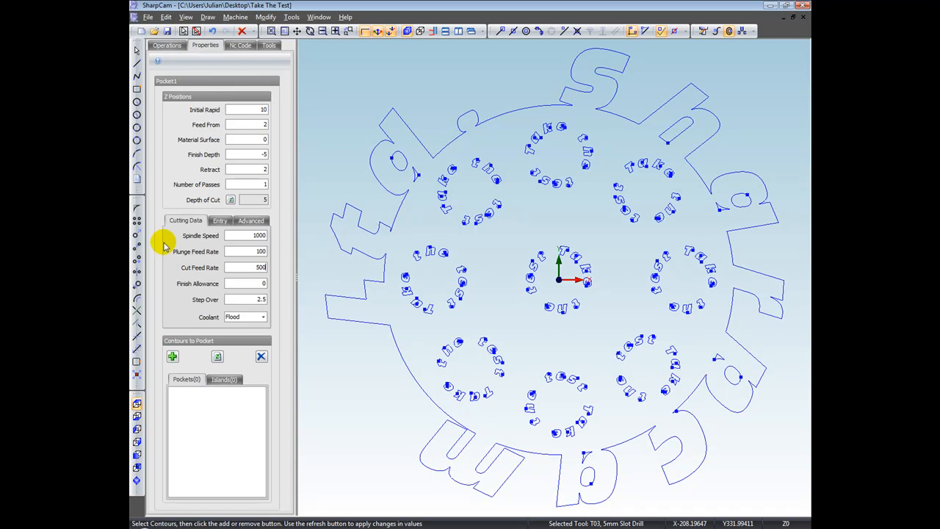
pyautogui.click(172, 357)
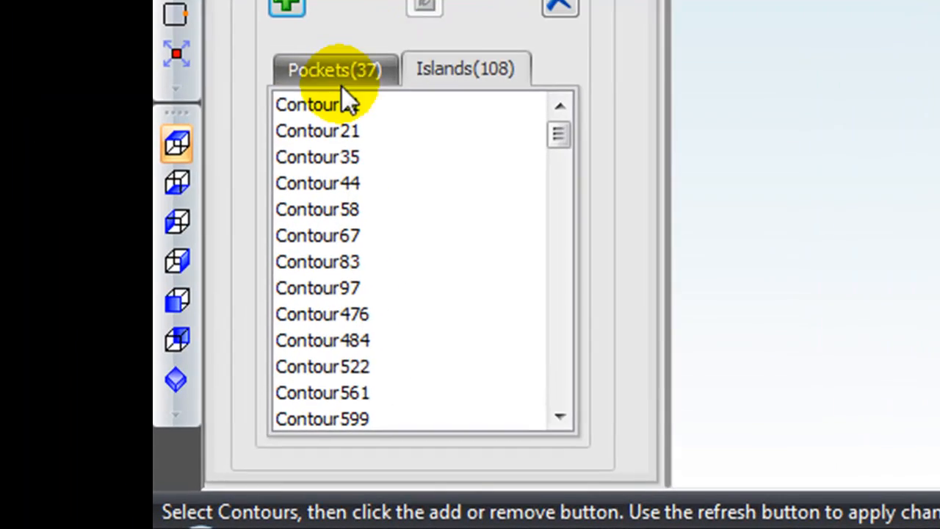
pyautogui.click(343, 74)
pyautogui.moveTo(566, 148); pyautogui.dragTo(561, 115)
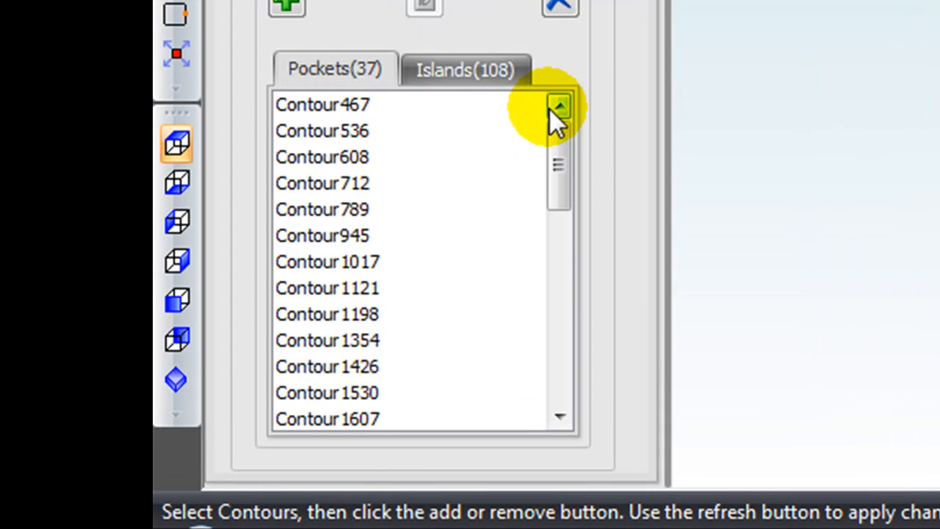
pyautogui.click(461, 72)
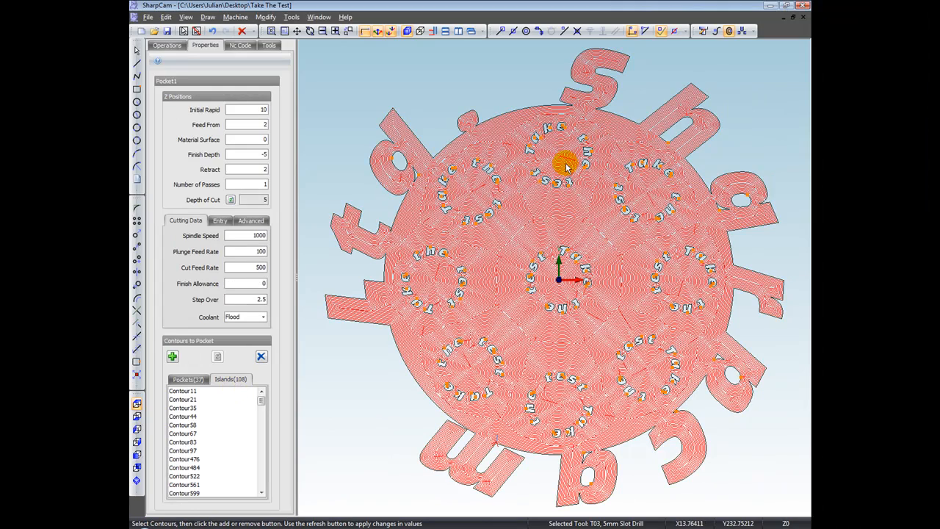
# Examine the pocket toolpath around the "Take the test" lettering ring near the top of the part.
pyautogui.scroll(3, 566, 167)
pyautogui.scroll(5, 566, 167)
pyautogui.moveTo(566, 164); pyautogui.dragTo(597, 290, button='middle')
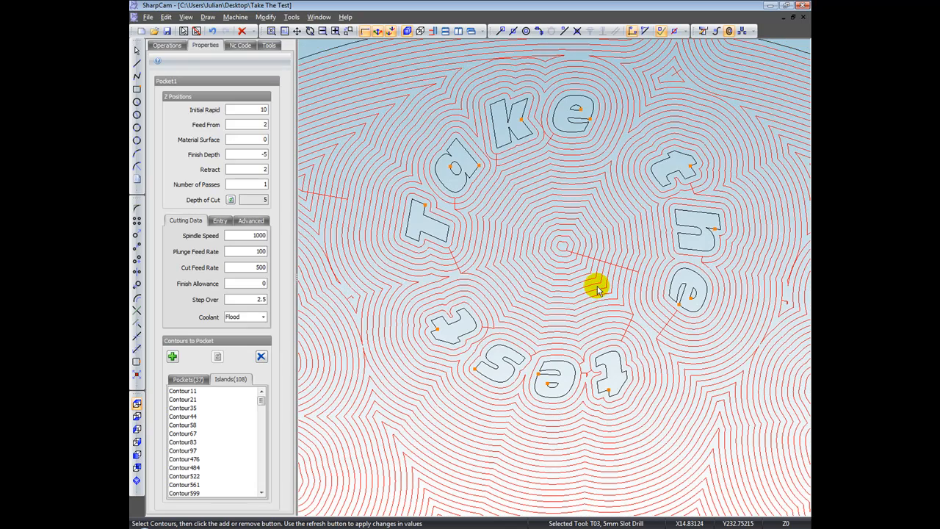
pyautogui.click(272, 31)
# Inspect the pocket operation under the 5mm Slot Drill, expanding its toolpaths and highlighting Toolpath1.
pyautogui.click(169, 46)
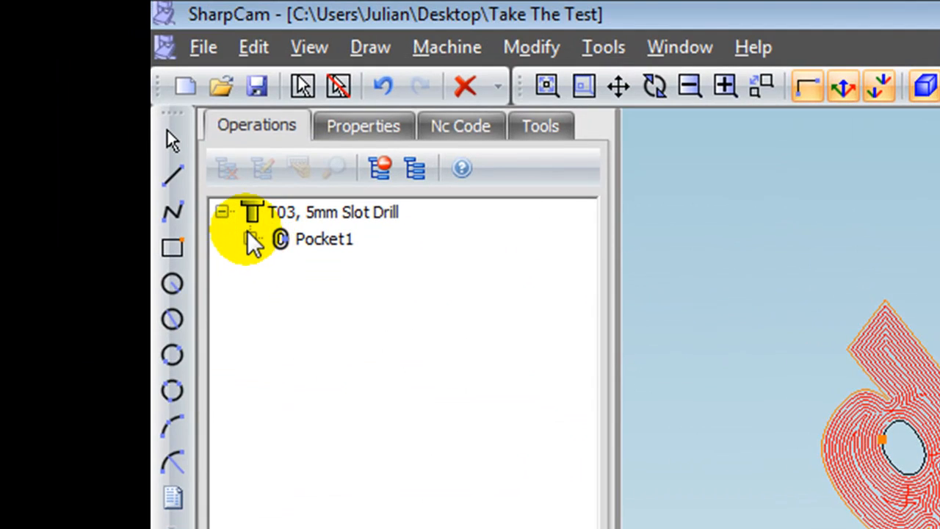
pyautogui.click(248, 235)
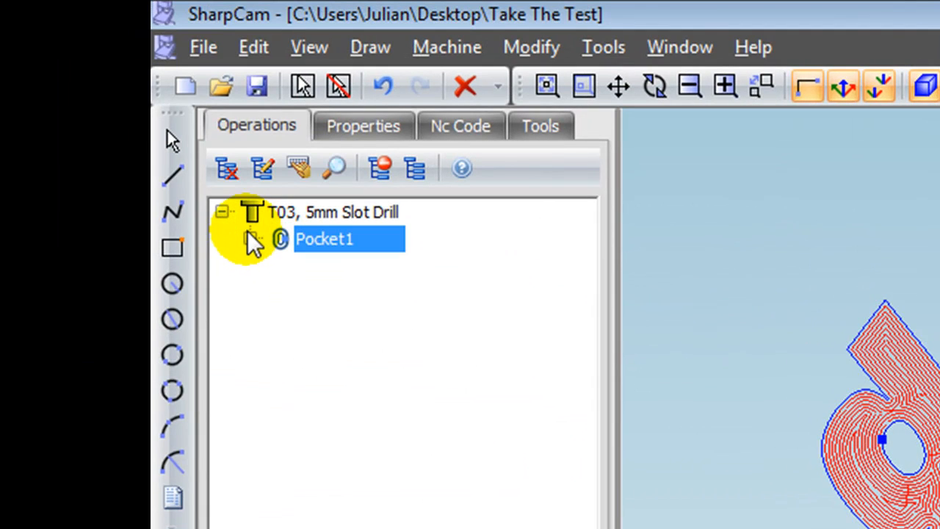
pyautogui.click(251, 239)
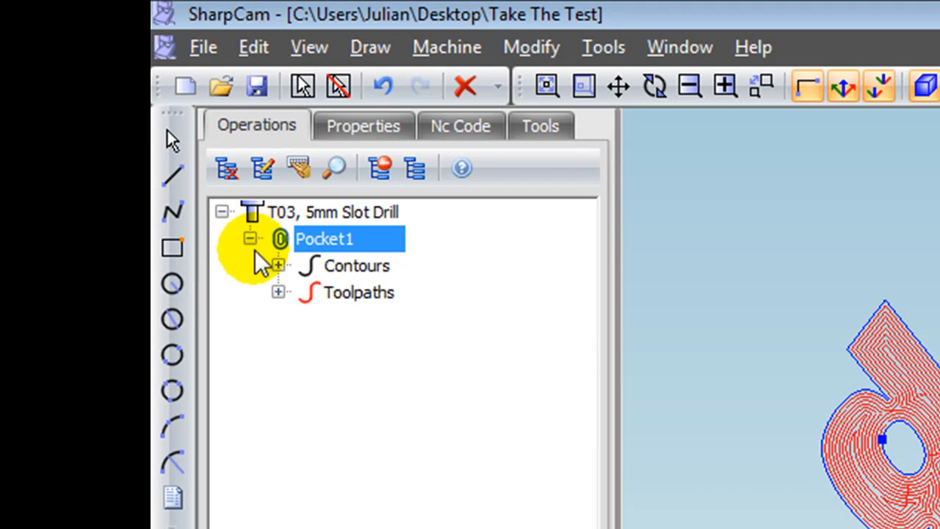
pyautogui.click(279, 292)
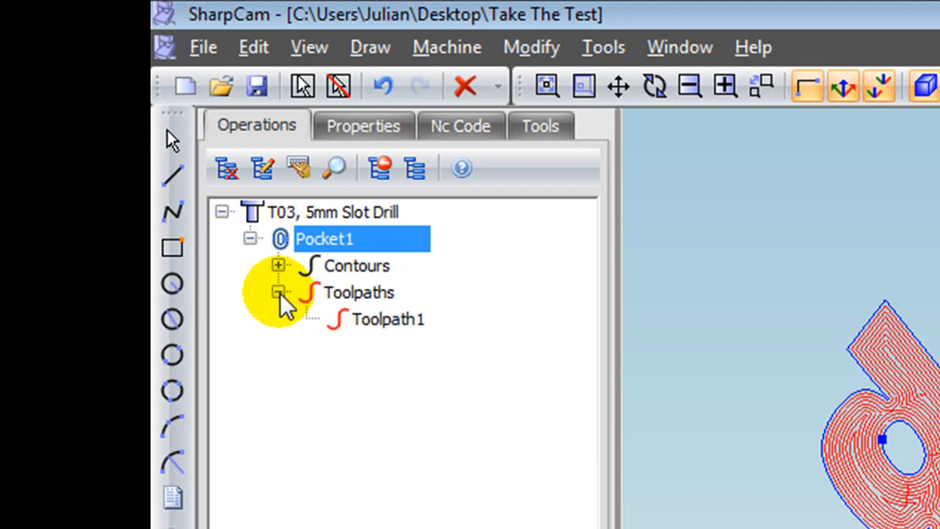
pyautogui.click(387, 320)
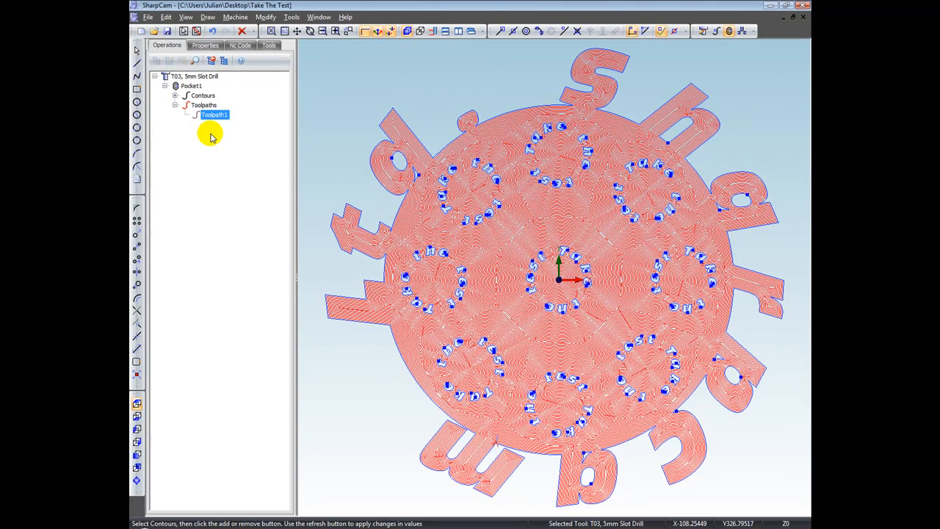
pyautogui.click(183, 31)
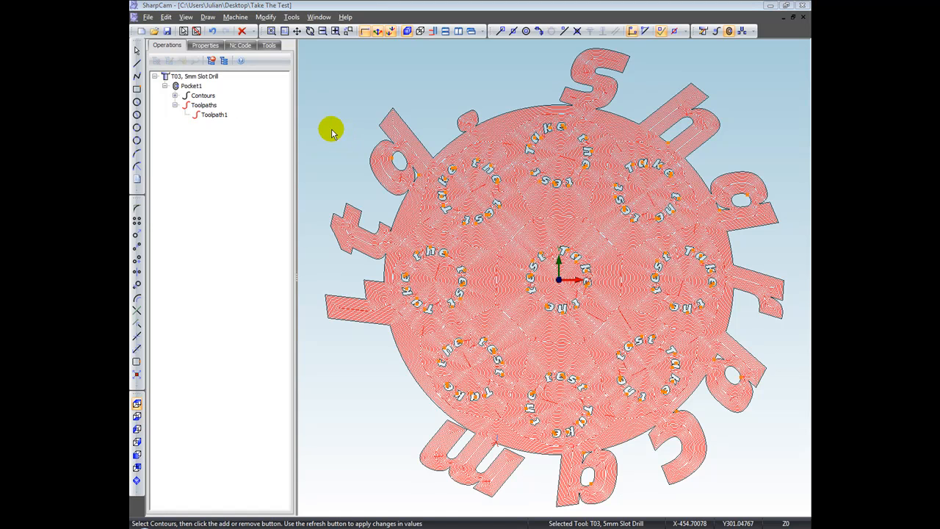
# Review the pocket's NC program for the Mori Seiki VMC from its header through to the last line.
pyautogui.click(240, 45)
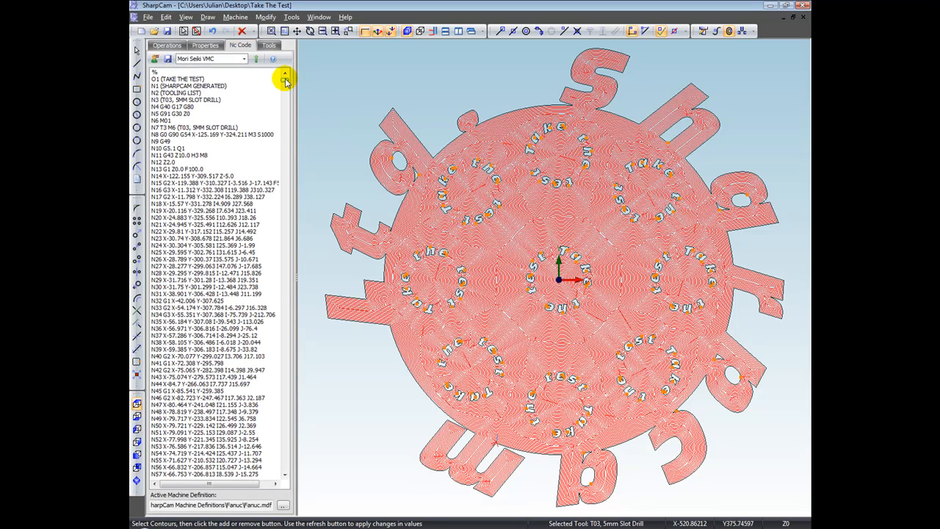
pyautogui.moveTo(285, 77); pyautogui.dragTo(287, 471)
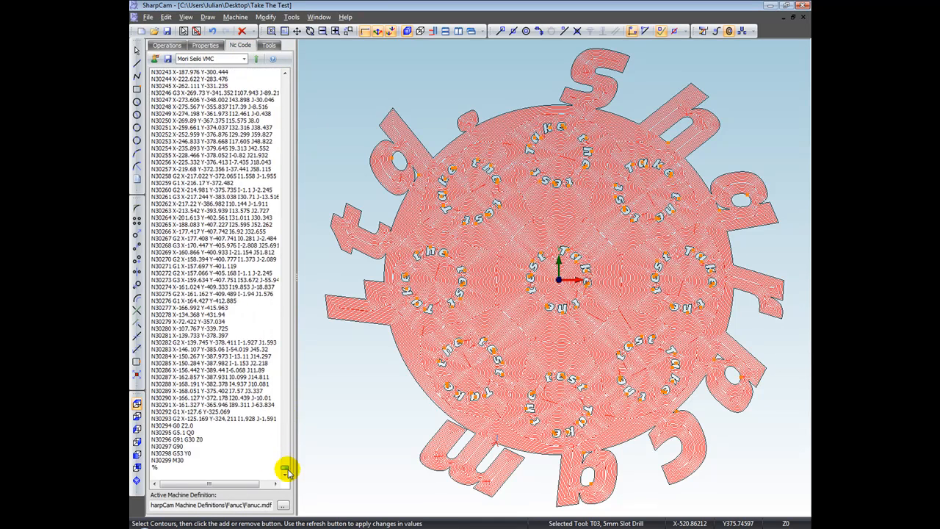